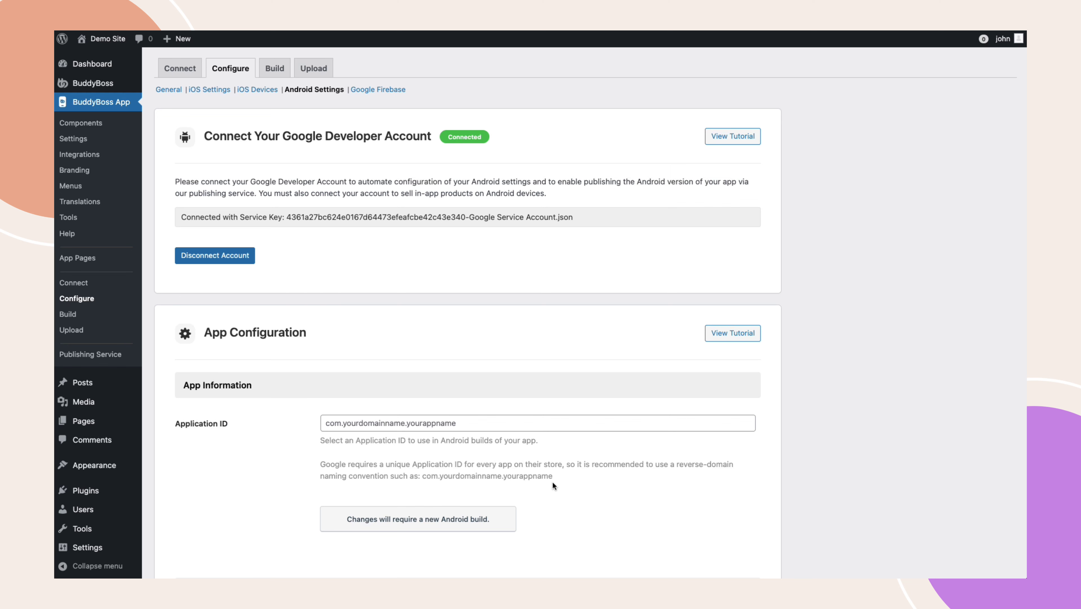
- Enter com.buddyboss.demo in the Android Application ID field and save the changes
scroll(553, 482, "down", 5)
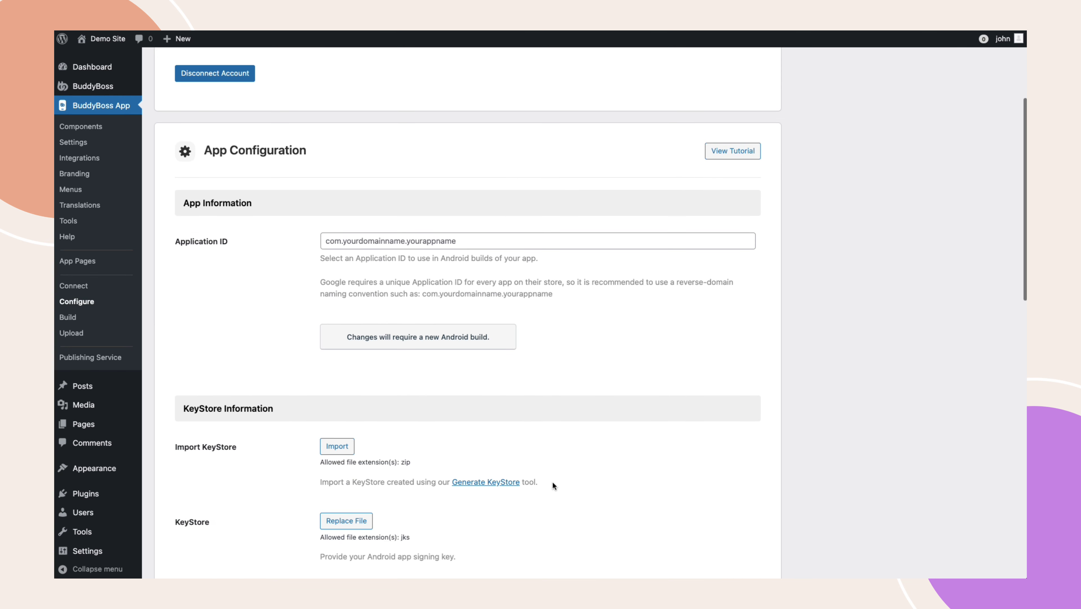
left_click(352, 242)
type("com")
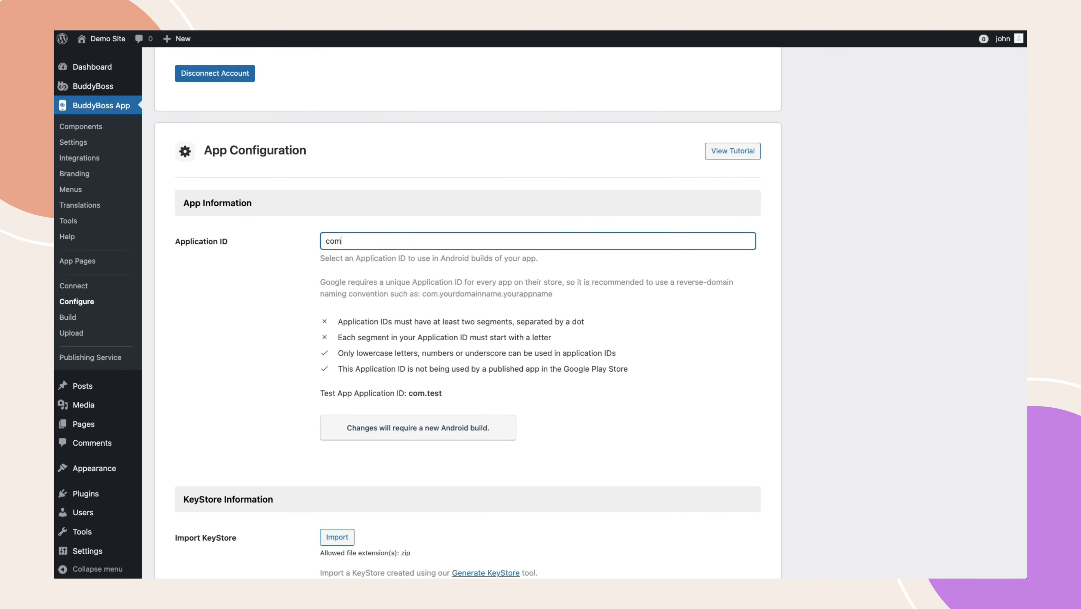
type(".buddyboss.demo")
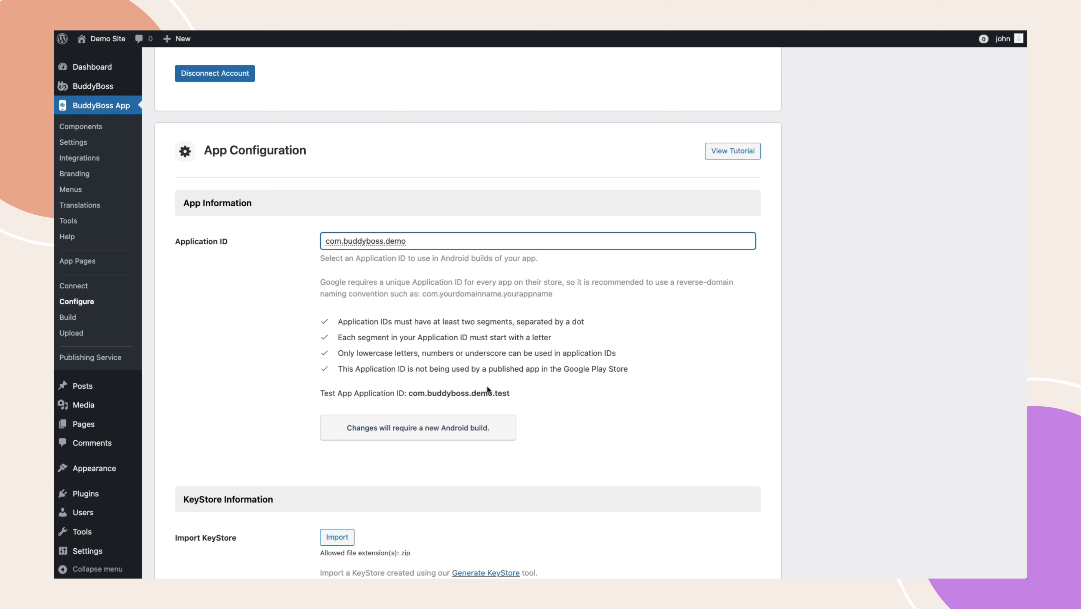
scroll(345, 485, "down", 20)
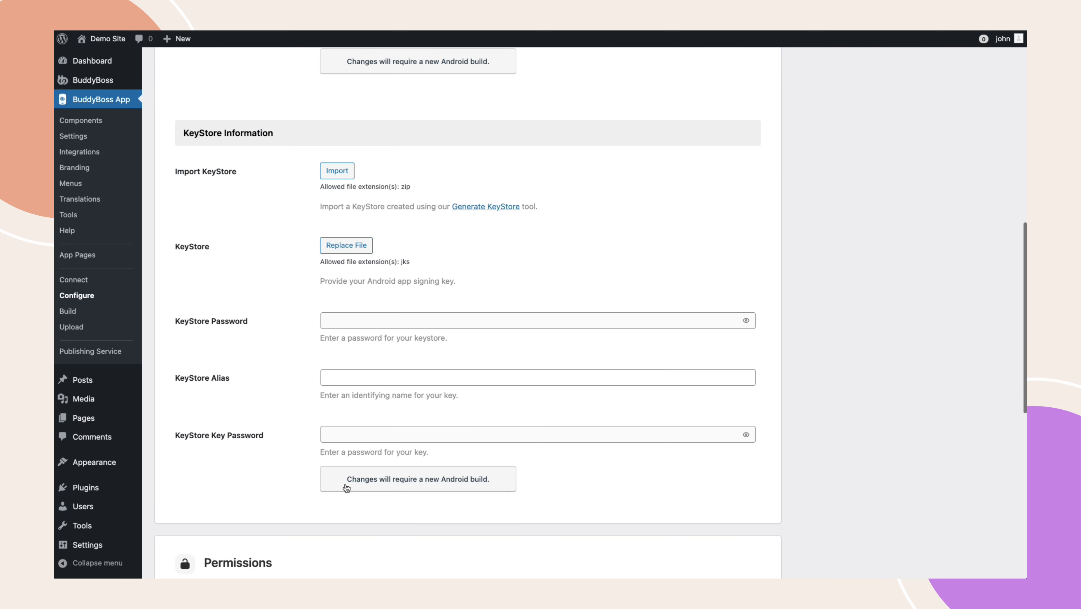
left_click(203, 505)
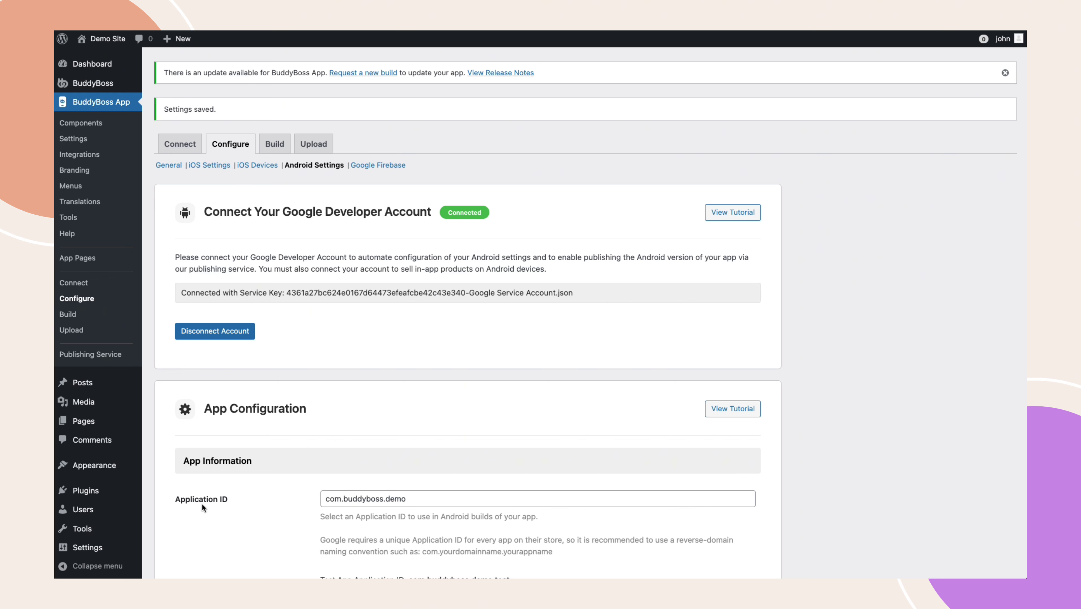
scroll(201, 503, "down", 5)
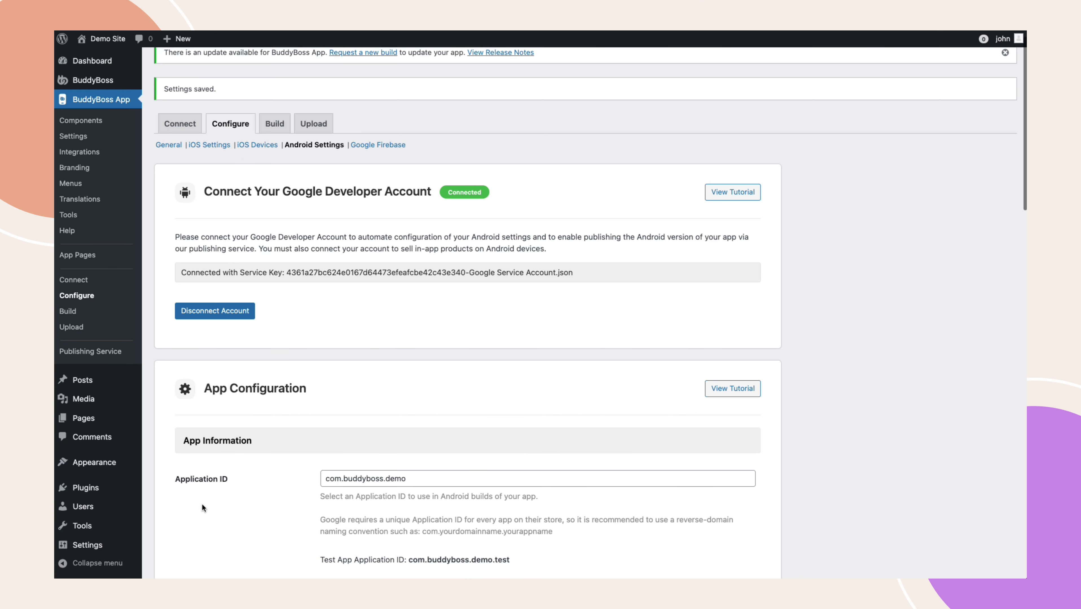
scroll(201, 502, "down", 1)
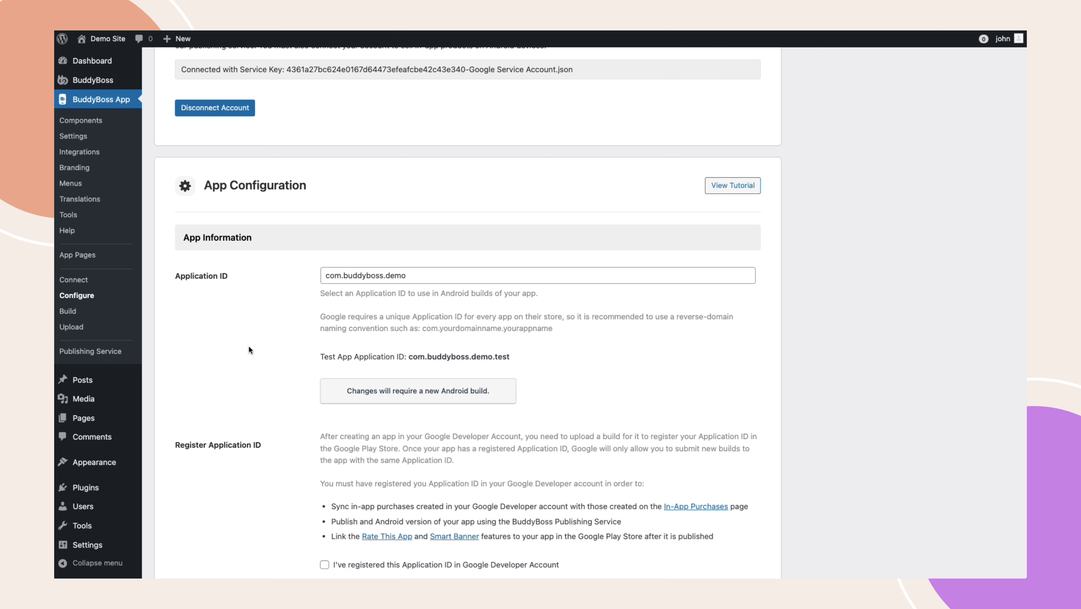
scroll(210, 500, "down", 8)
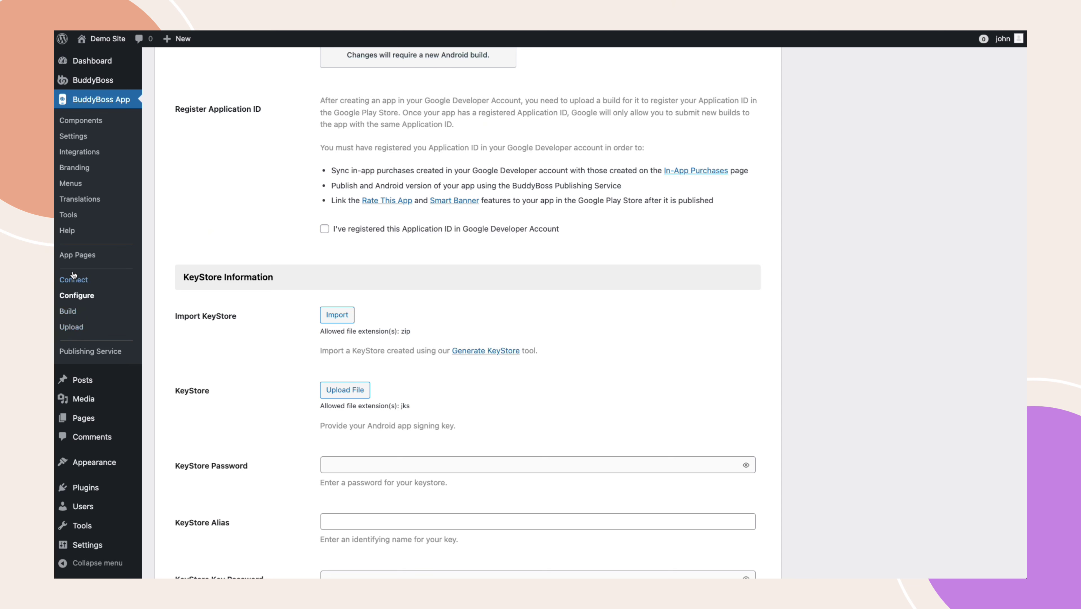
- Generate a KeyStore certificate under Tools with the name BuddyBoss
left_click(74, 218)
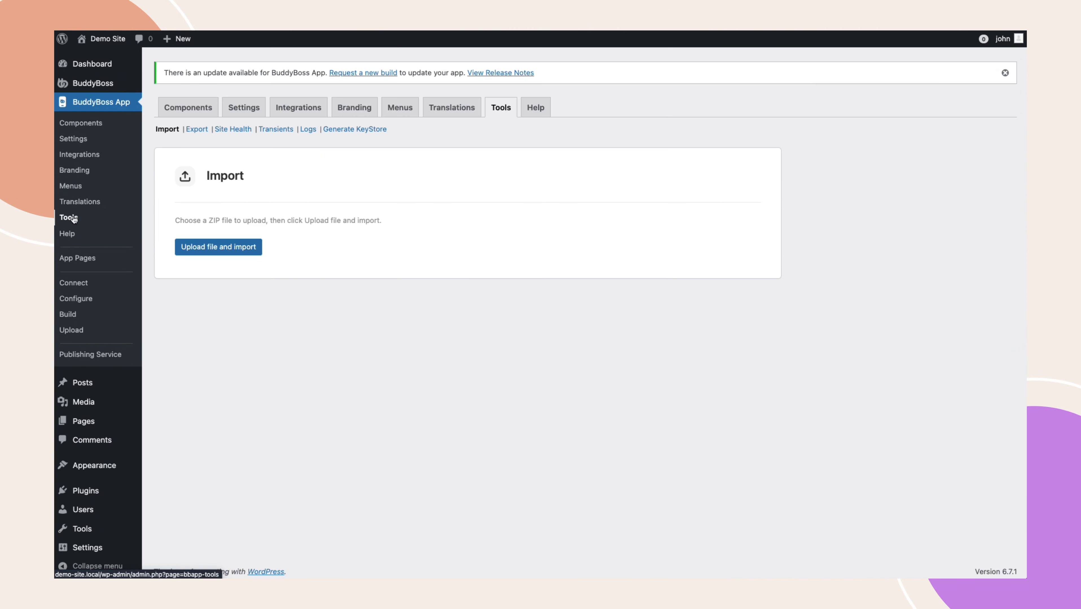
left_click(345, 131)
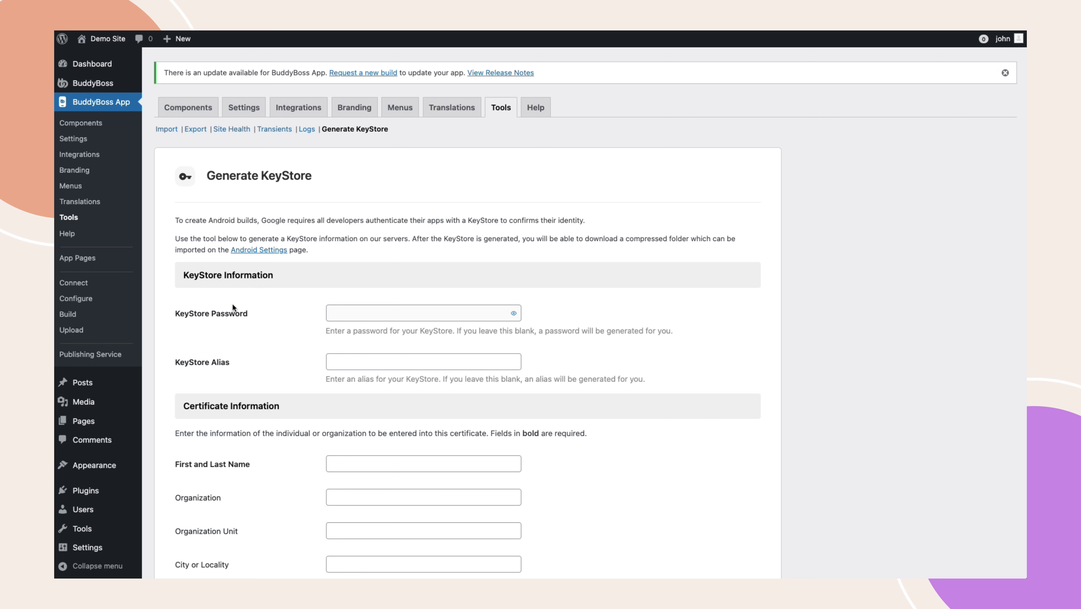
left_click(363, 463)
type("B")
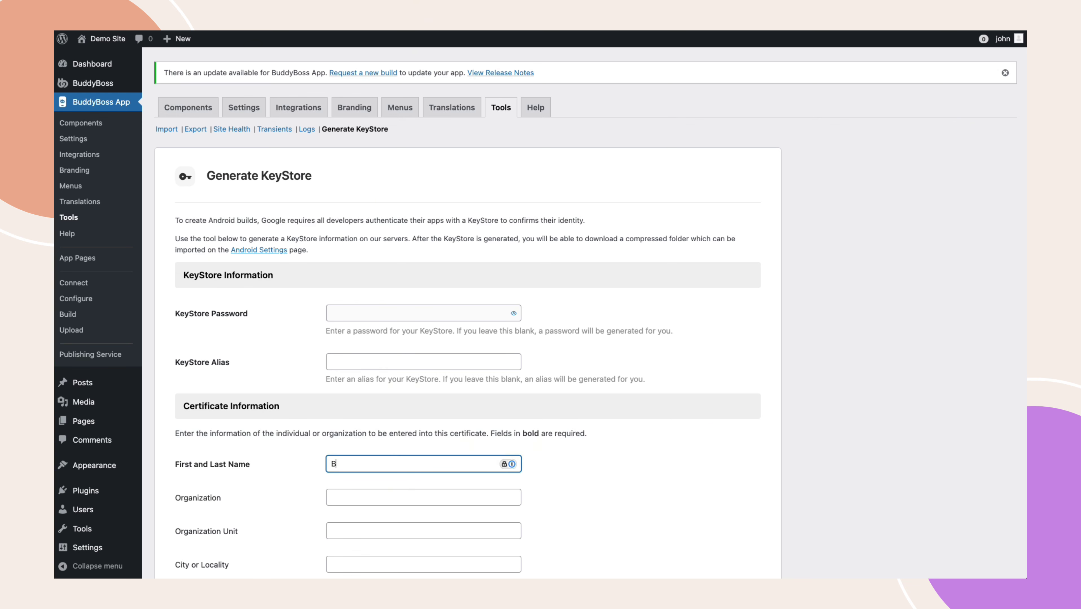
type("uddyBoss")
left_click(356, 498)
type("BuddyBoss")
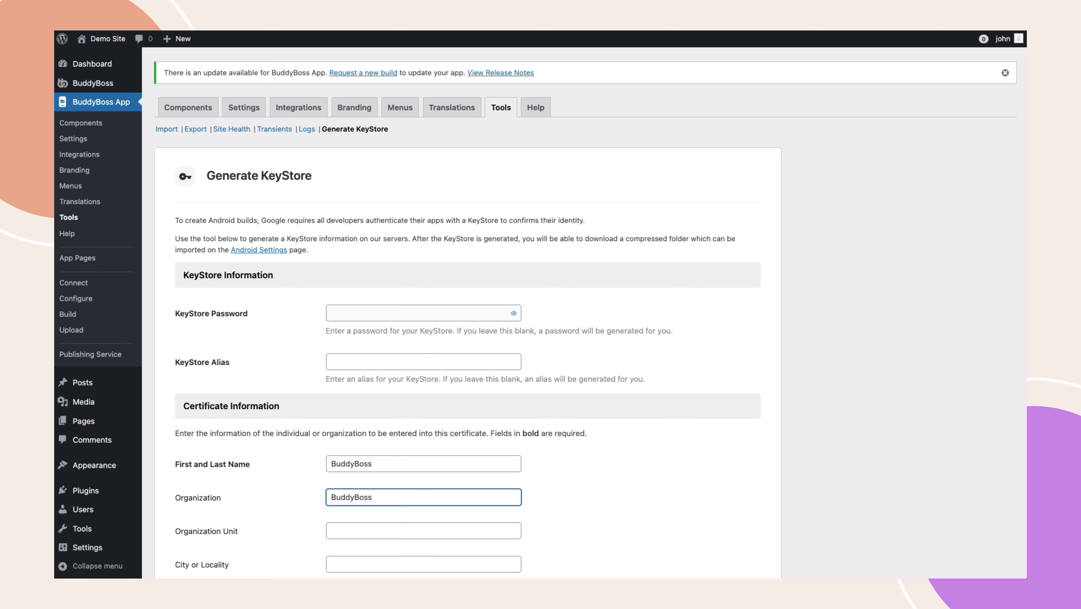
scroll(300, 504, "down", 5)
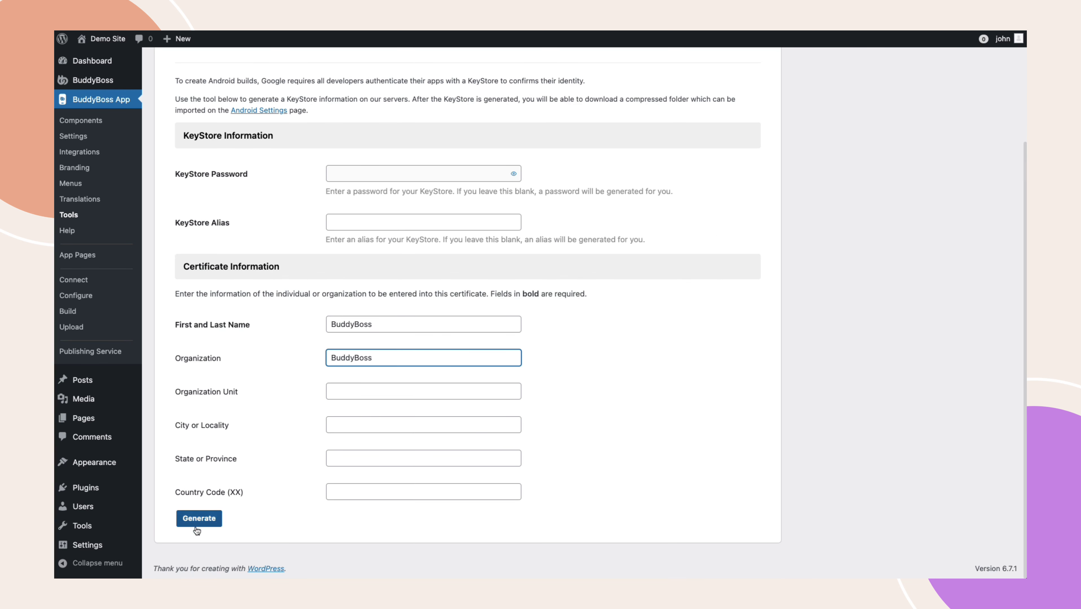
left_click(188, 521)
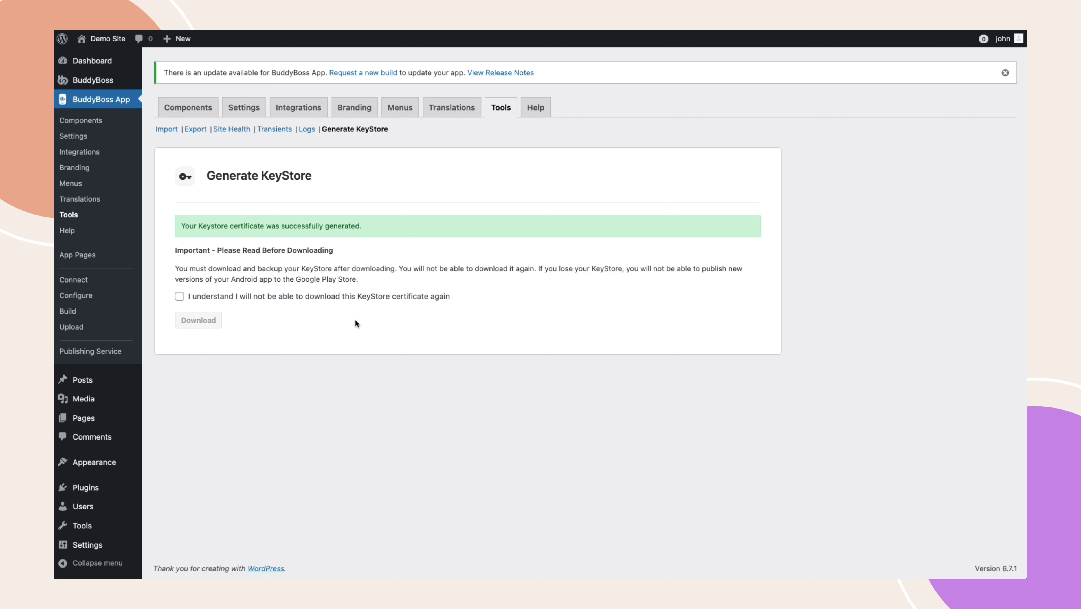
- Acknowledge the one-time download, save buddyboss-app-keystore.zip to Downloads, and return to configuration
left_click(188, 296)
left_click(194, 323)
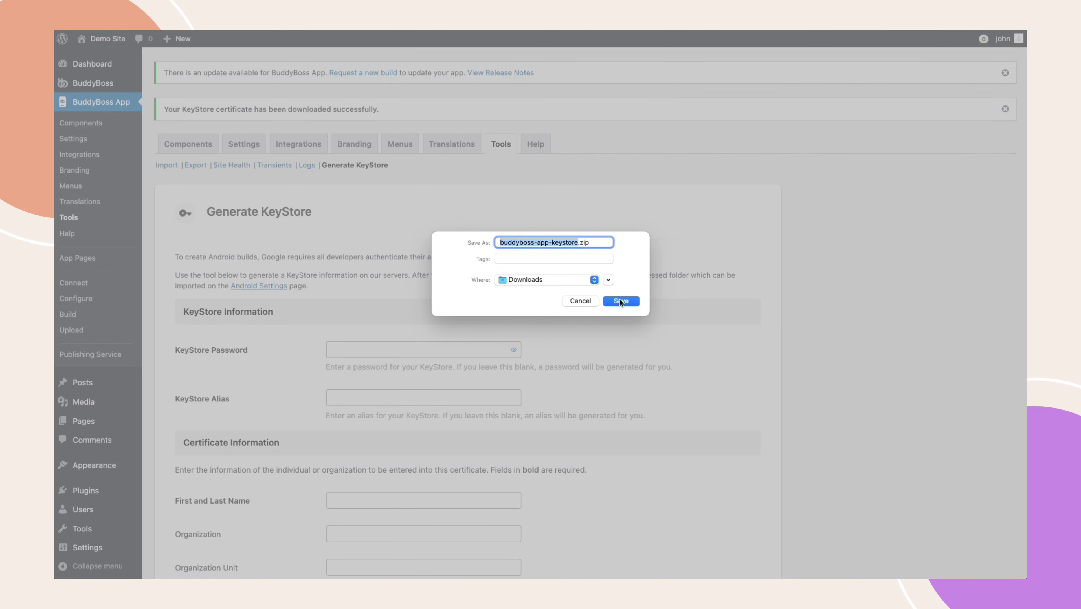
left_click(620, 301)
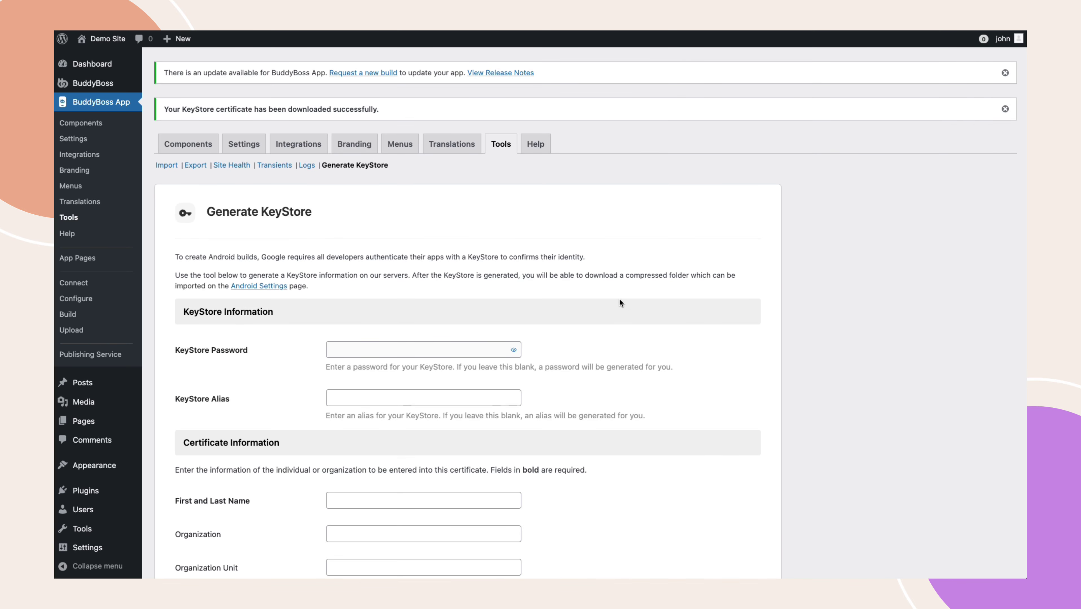
left_click(76, 299)
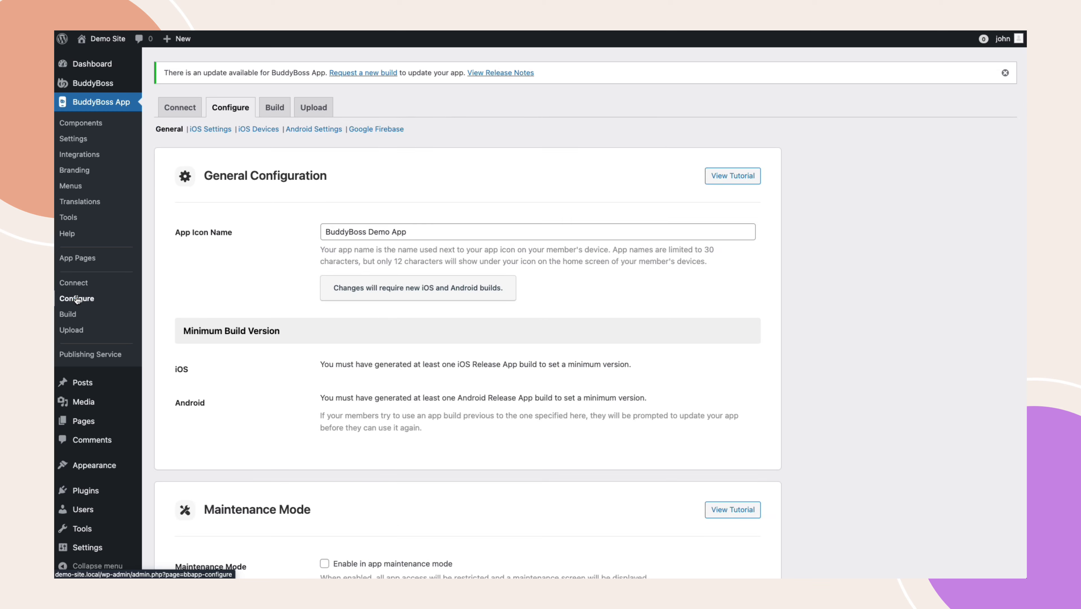
- Import buddyboss-app-keystore.zip as the KeyStore in the Android settings
left_click(317, 129)
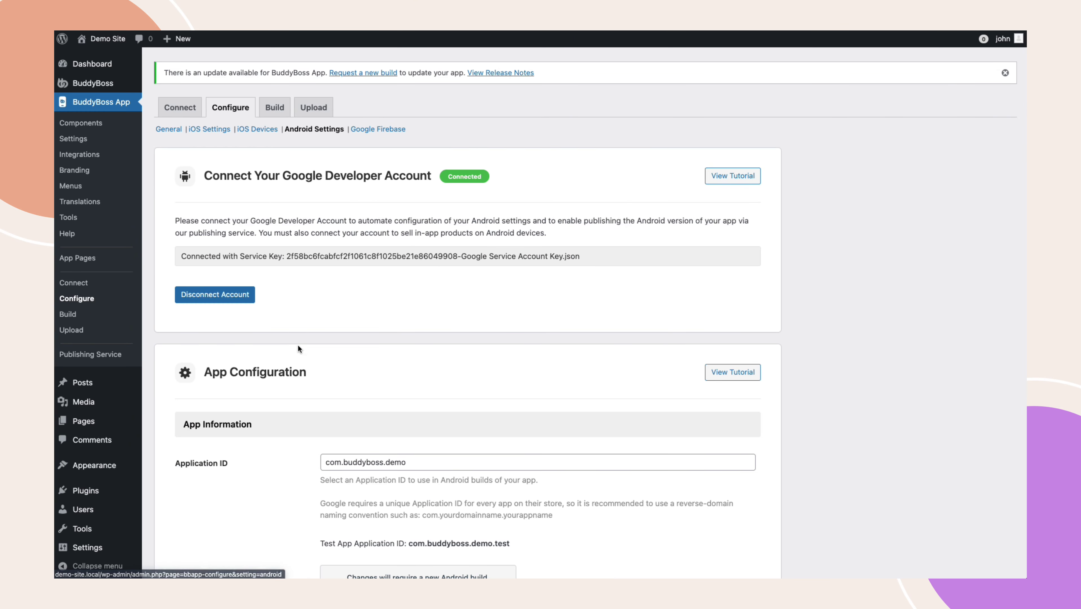
scroll(301, 383, "down", 12)
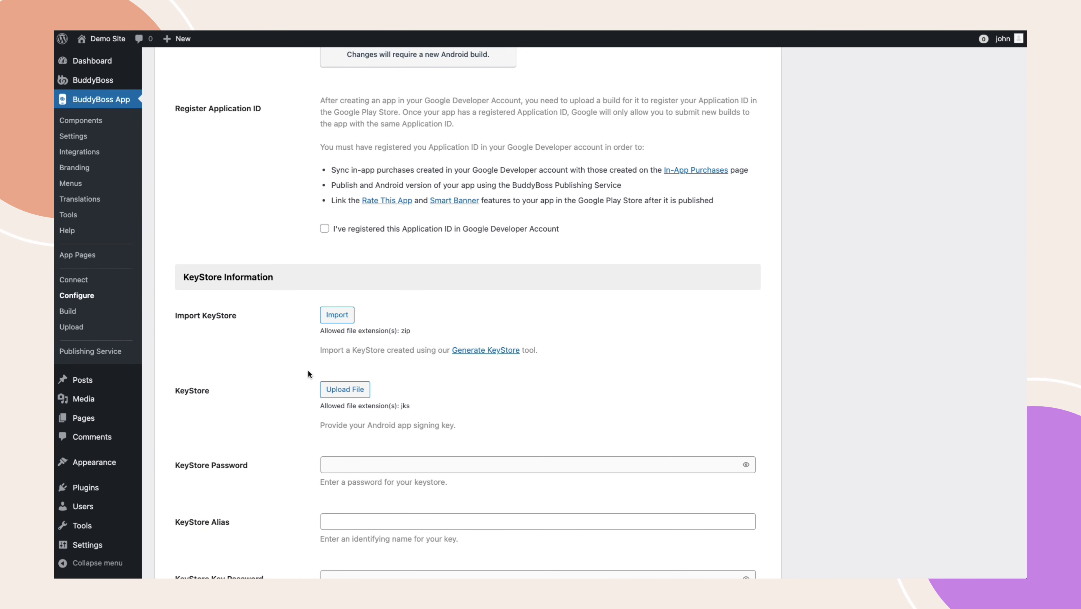
left_click(340, 316)
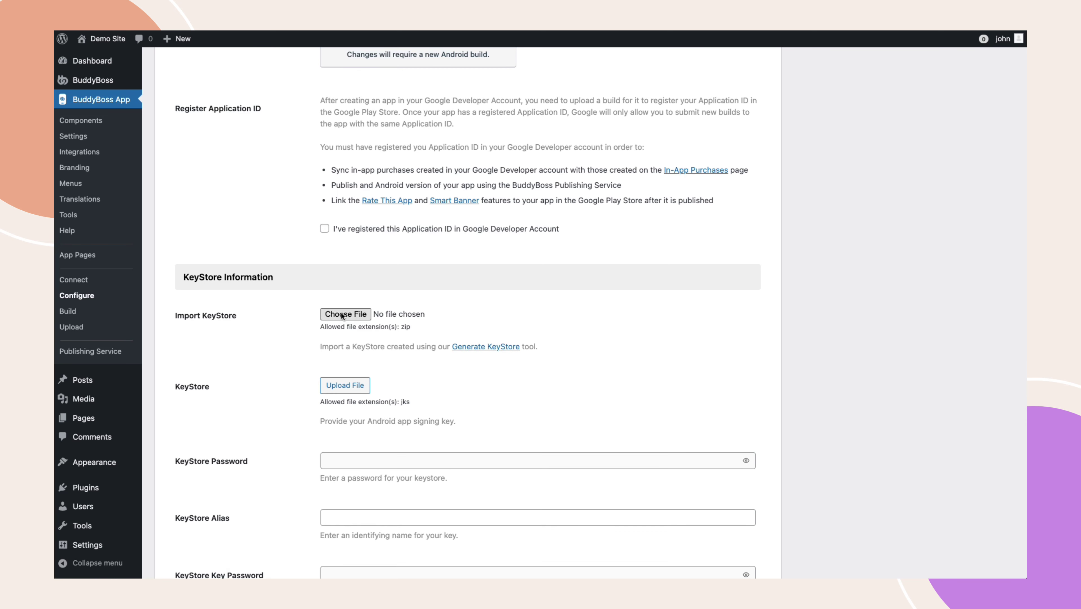
left_click(342, 316)
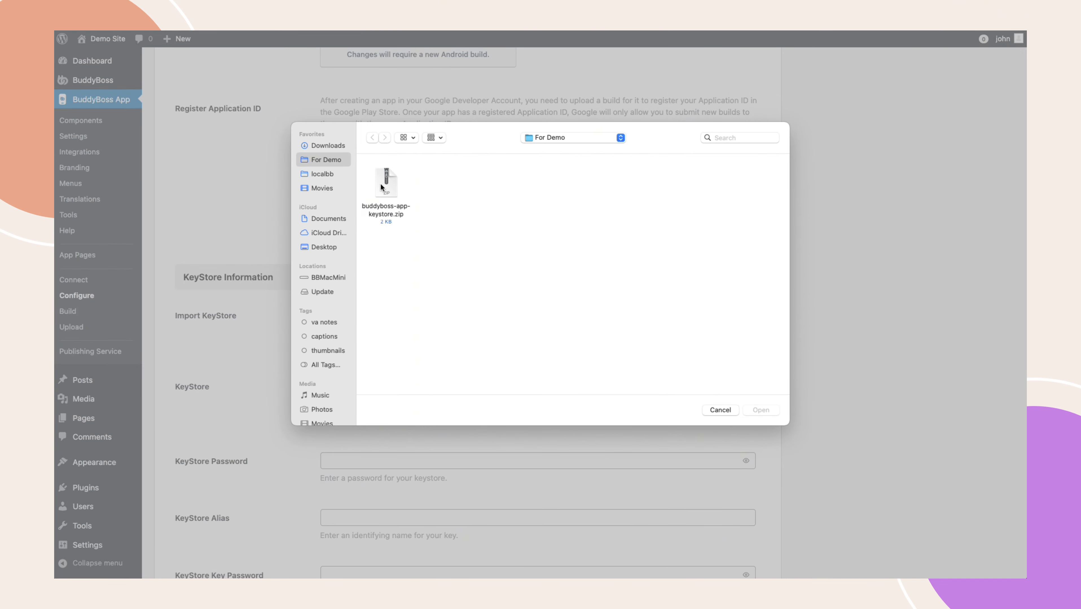
left_click(385, 187)
left_click(762, 410)
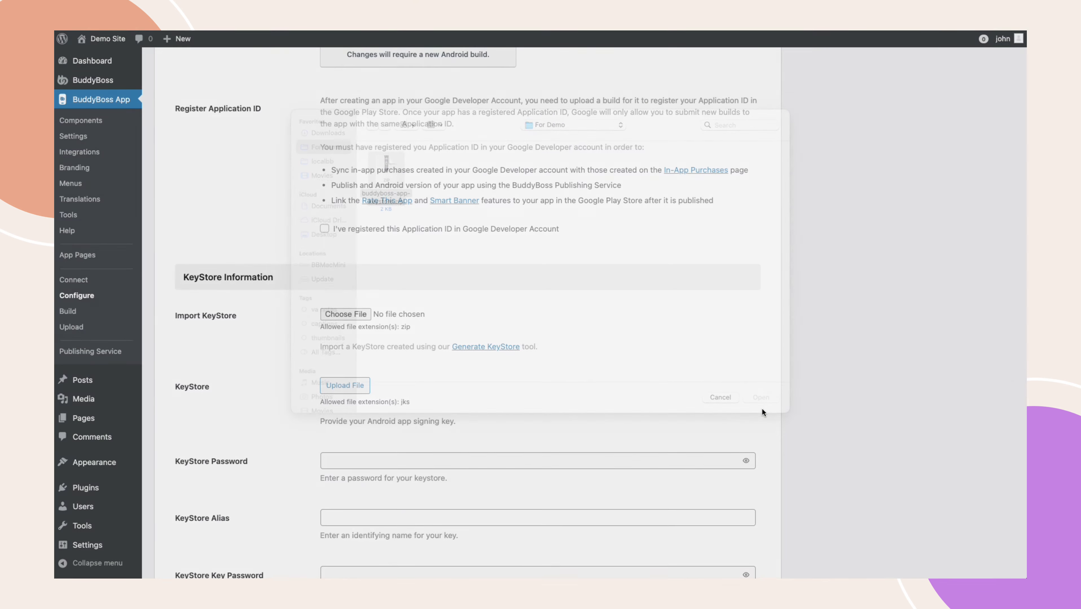
- Save the Android settings with the imported KeyStore under alias app
scroll(624, 430, "down", 15)
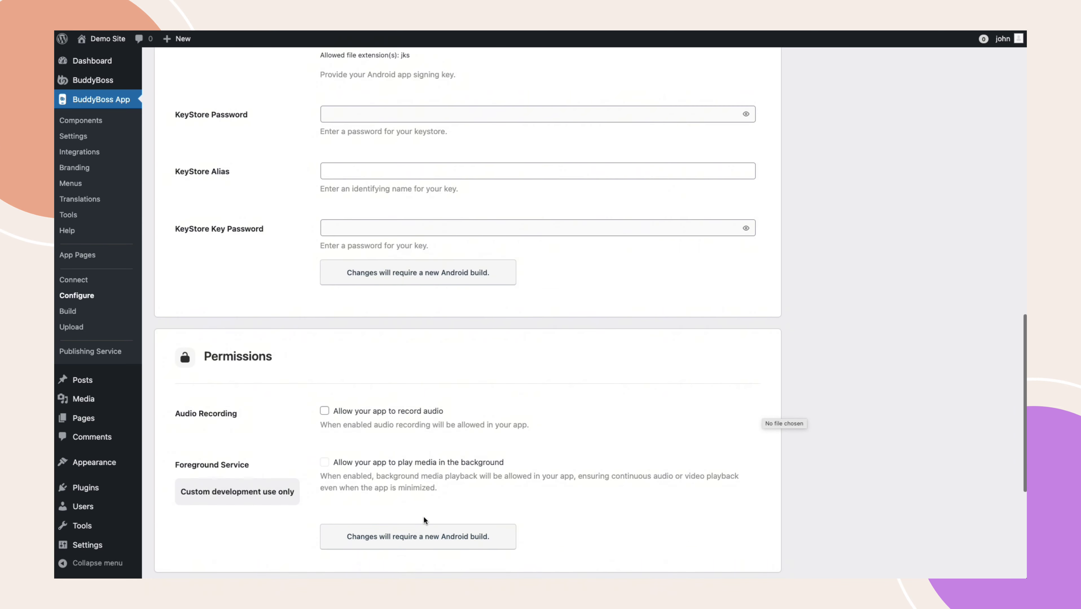
left_click(193, 506)
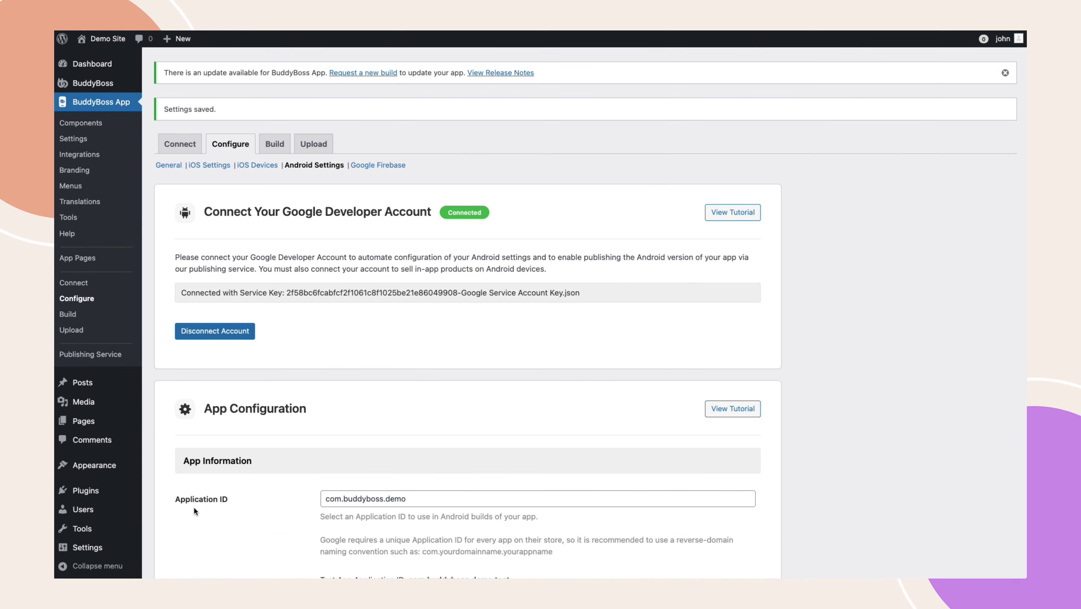
scroll(193, 507, "down", 9)
scroll(193, 507, "down", 10)
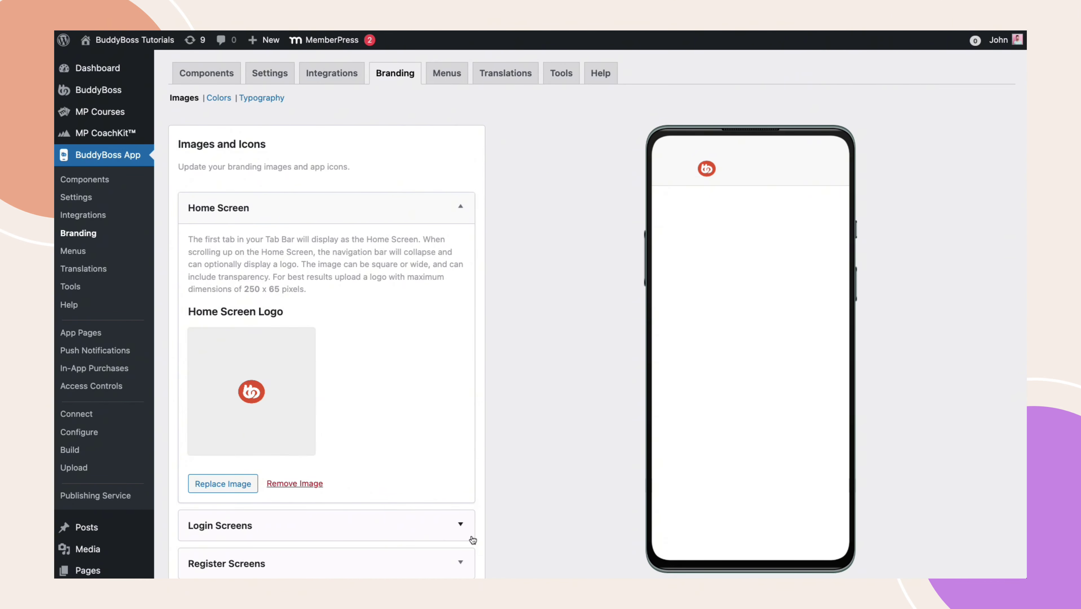
- Review the Login Screens and Register Screens branding, then scroll through the Google Firebase settings
left_click(461, 525)
scroll(461, 502, "down", 4)
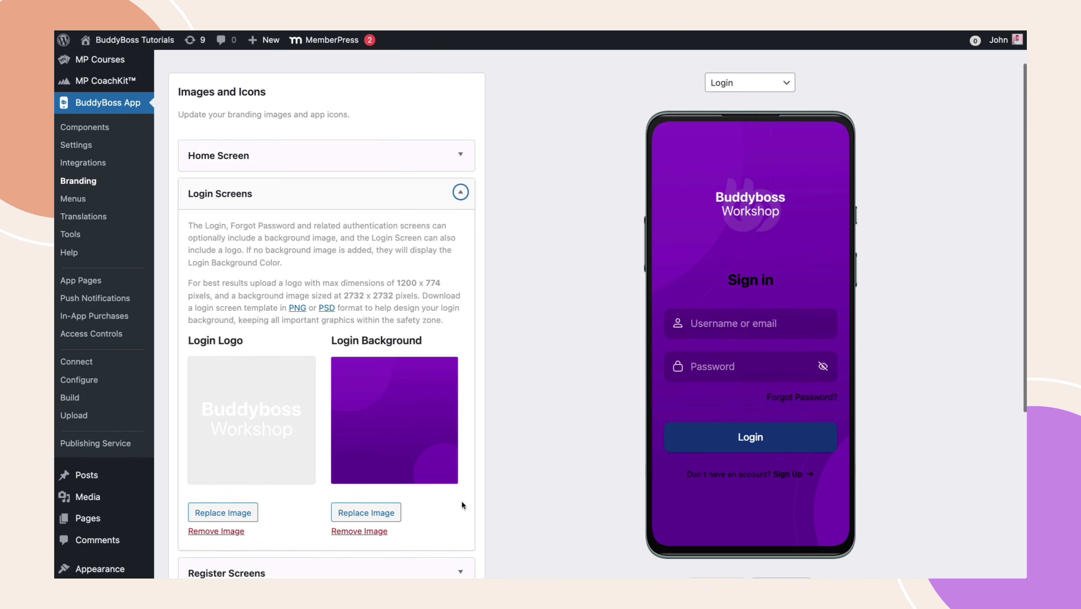
left_click(461, 442)
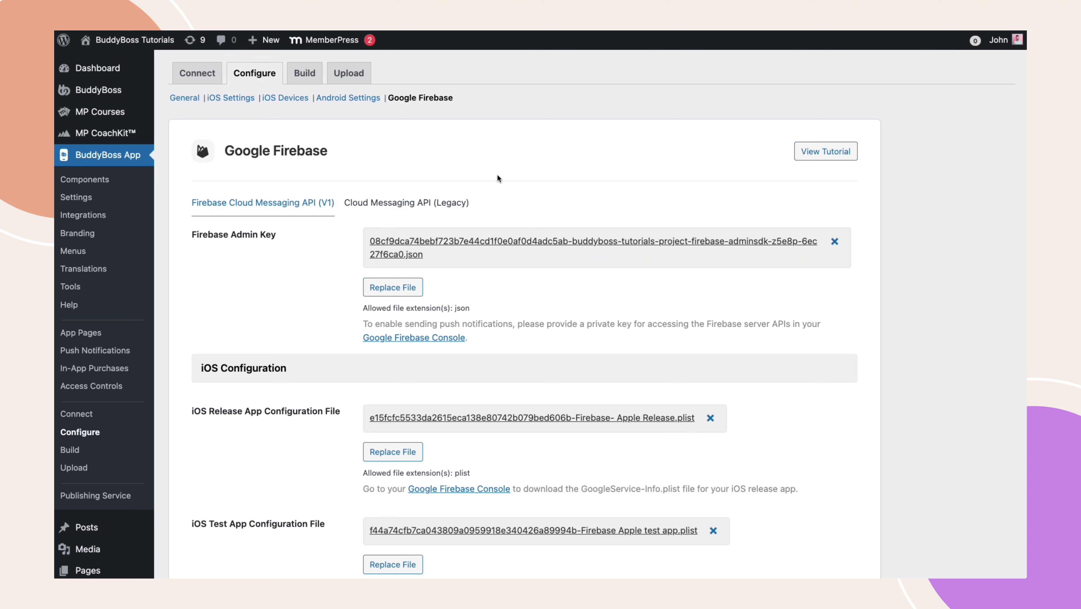
scroll(516, 276, "down", 3)
scroll(517, 285, "down", 5)
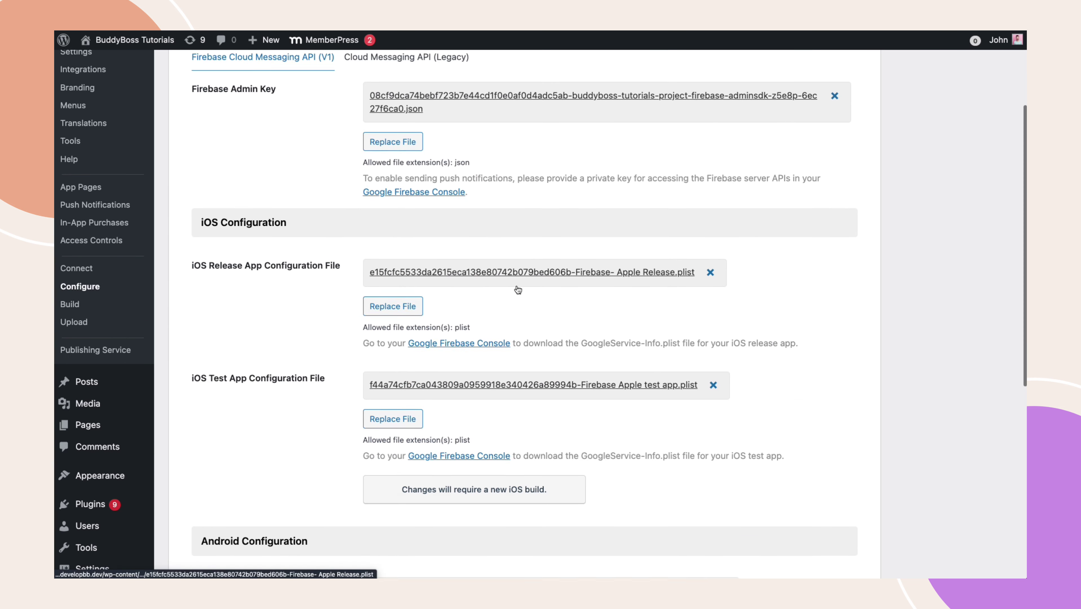
scroll(518, 290, "down", 3)
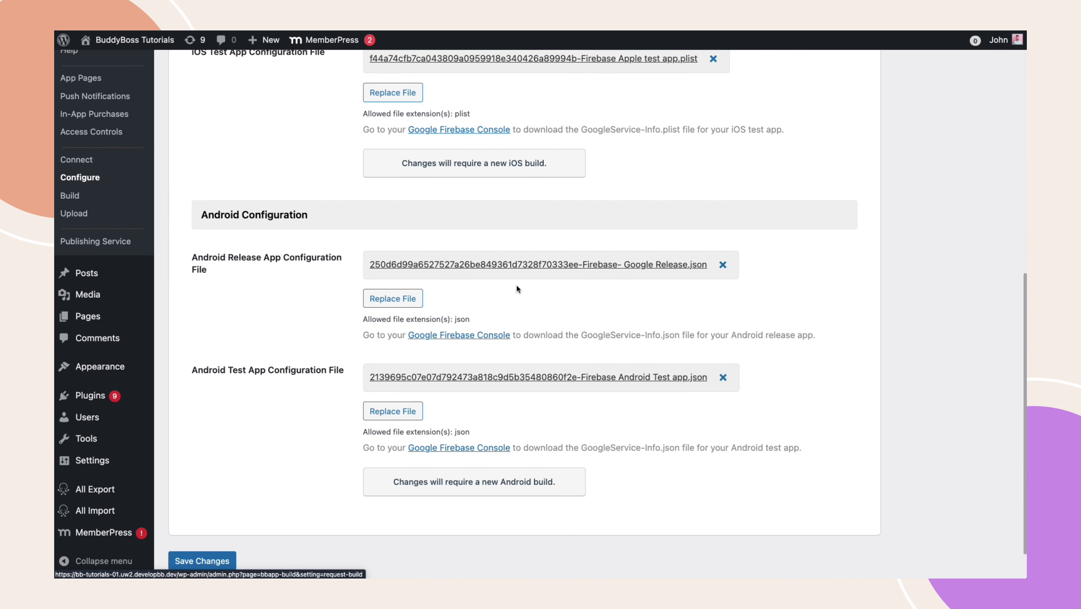
scroll(517, 290, "down", 1)
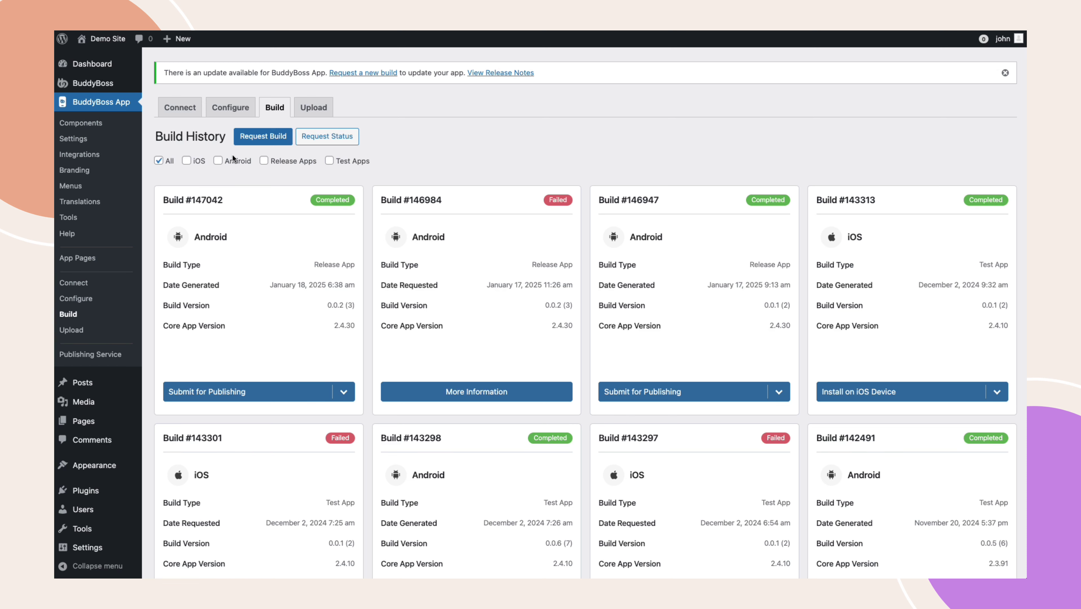
- Request an Android Release App build and send the build request
left_click(253, 138)
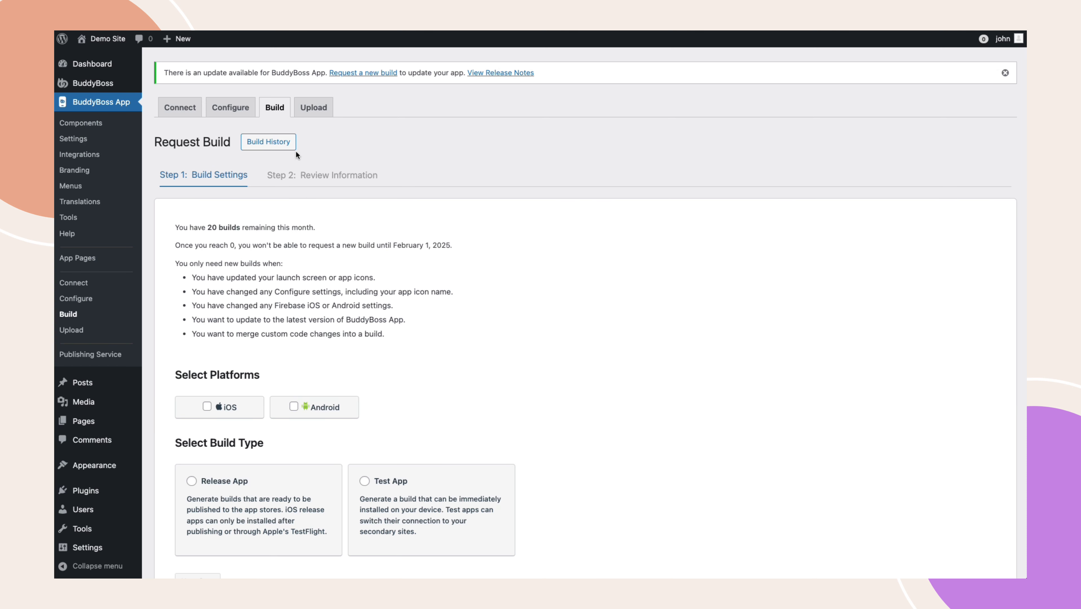
left_click(306, 408)
left_click(191, 482)
scroll(191, 485, "down", 1)
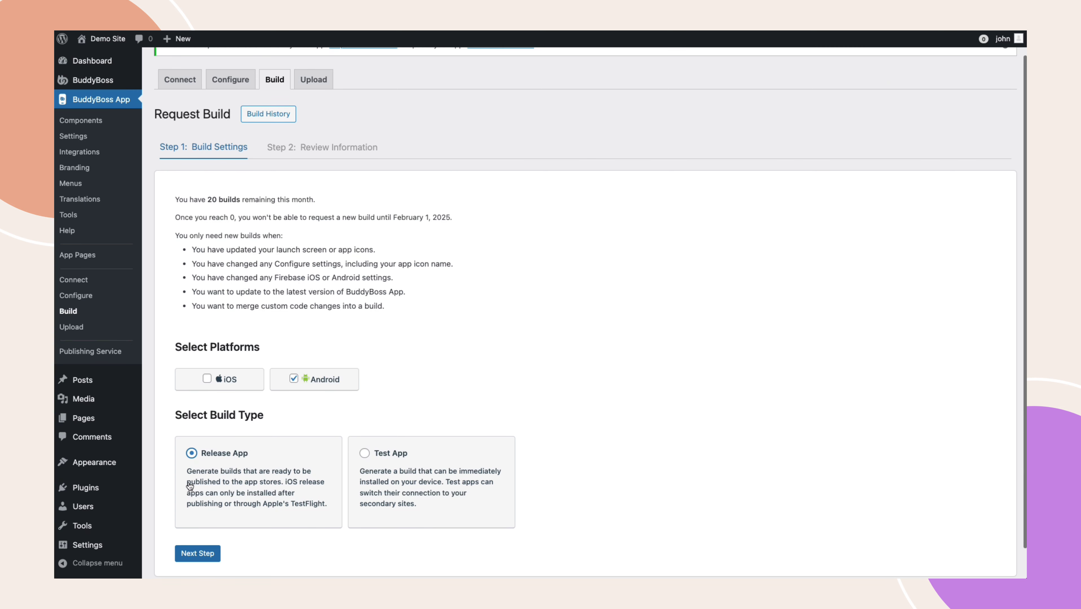
left_click(192, 555)
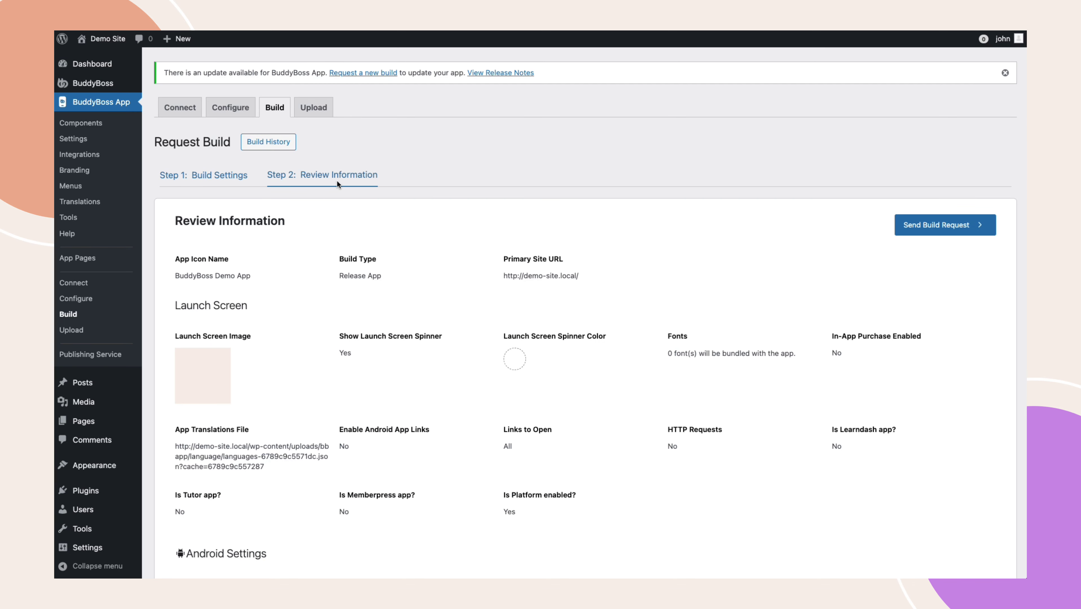
left_click(923, 225)
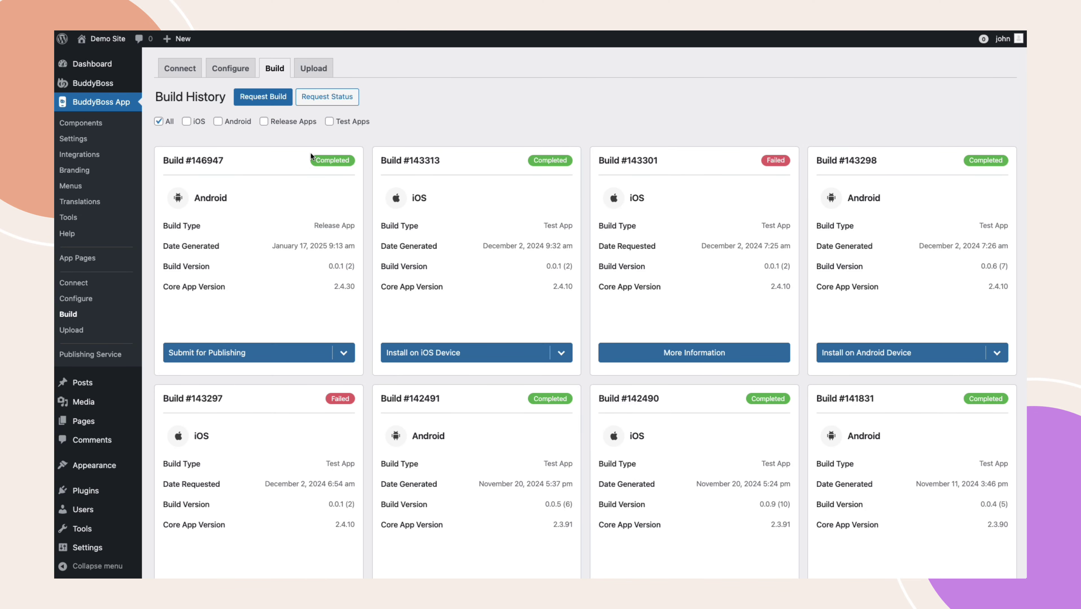
- Download build #146947's AAB file from the Submit for Publishing menu
left_click(344, 353)
left_click(199, 418)
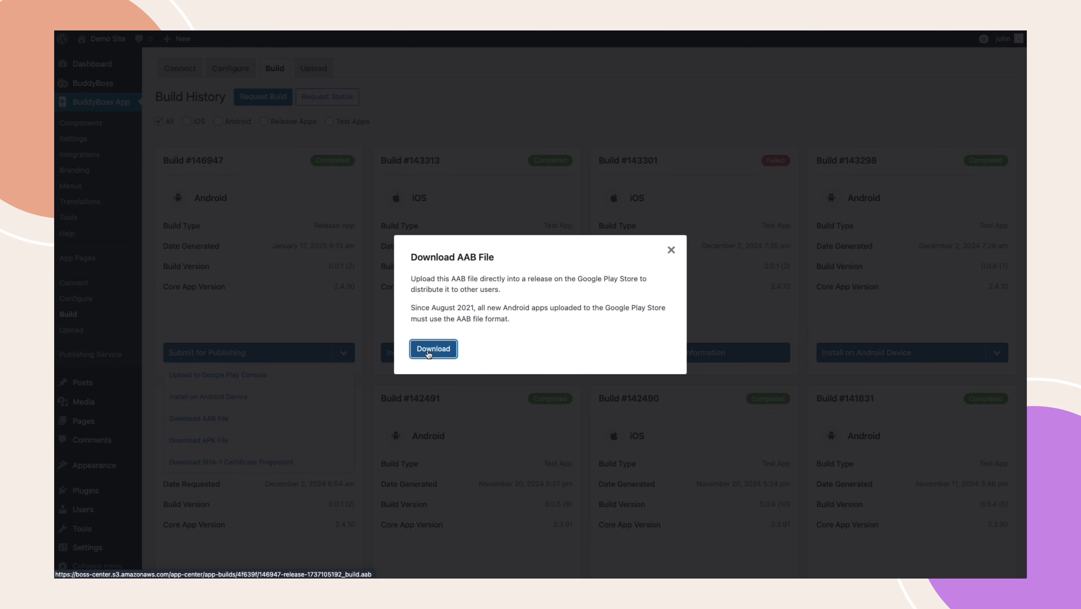
left_click(428, 352)
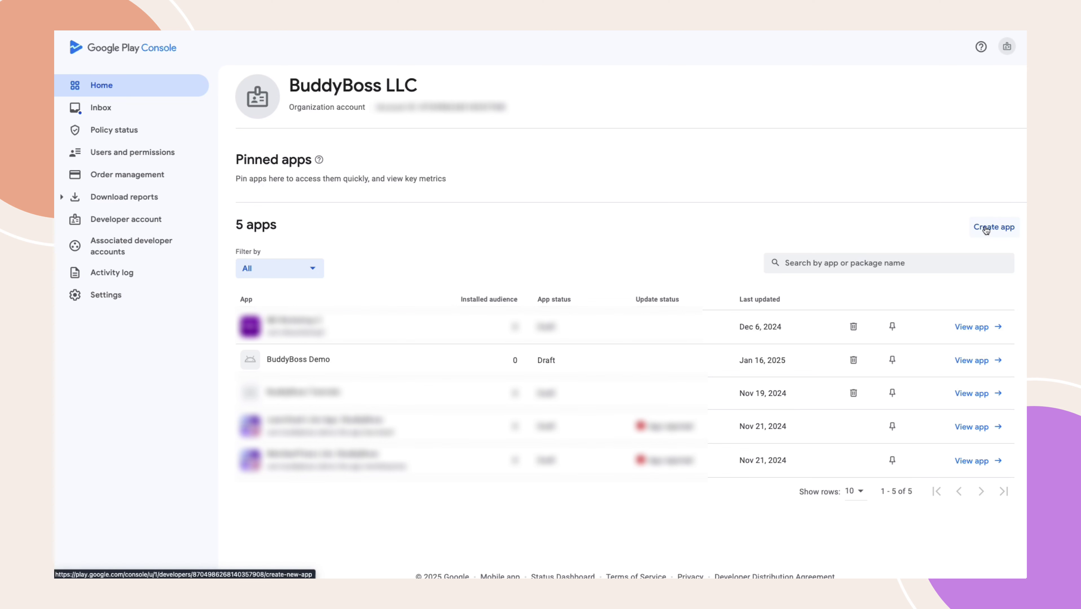
- Open the BuddyBoss Demo app's Production track under Test and release
left_click(301, 364)
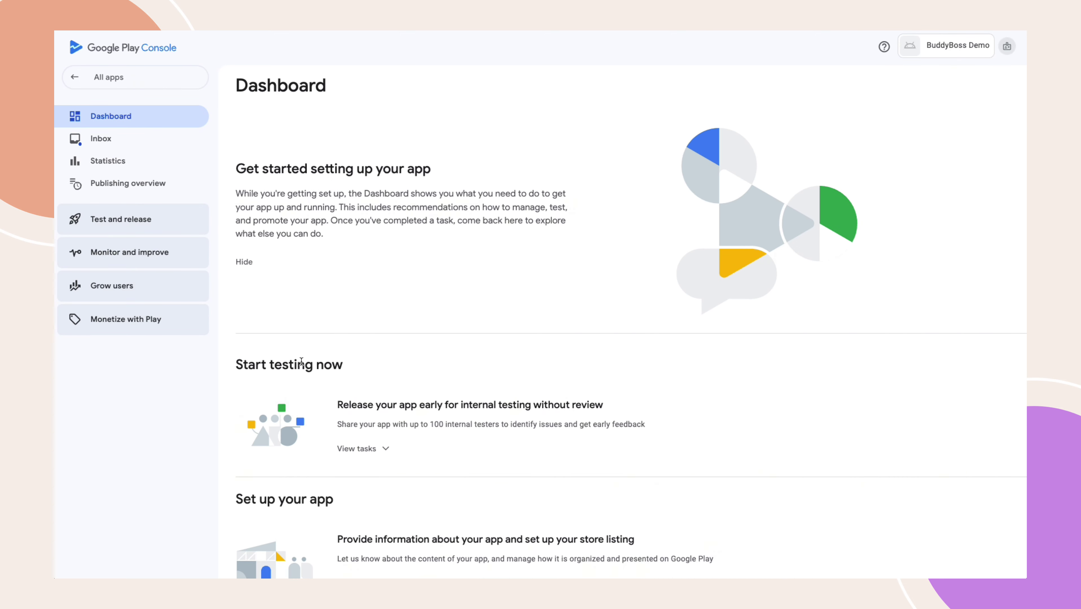
left_click(127, 226)
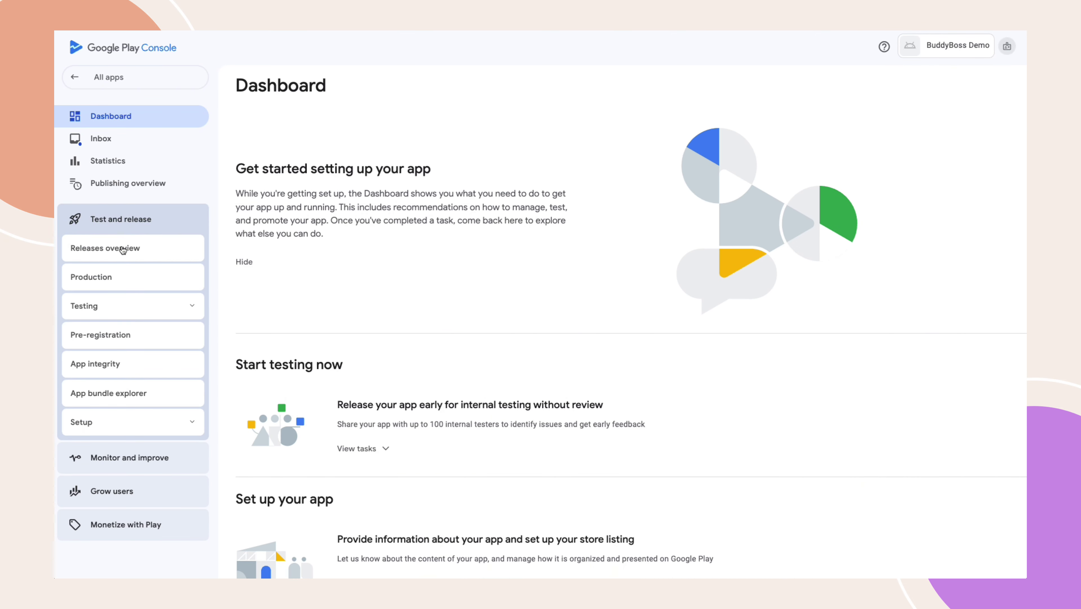
left_click(109, 279)
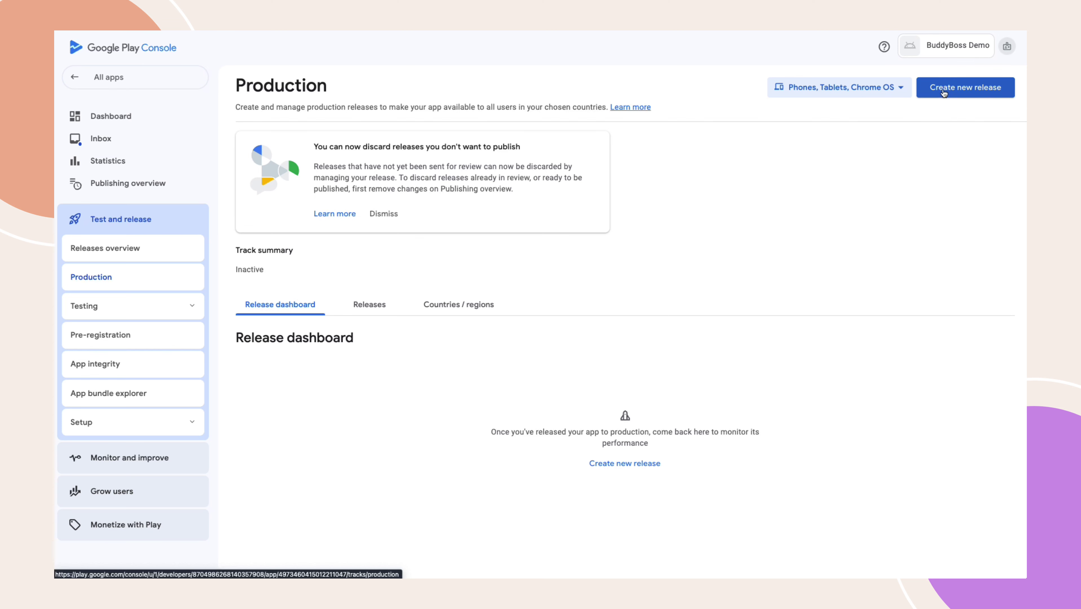
- Create a new production release with the downloaded .aab bundle and save it as a draft
left_click(943, 92)
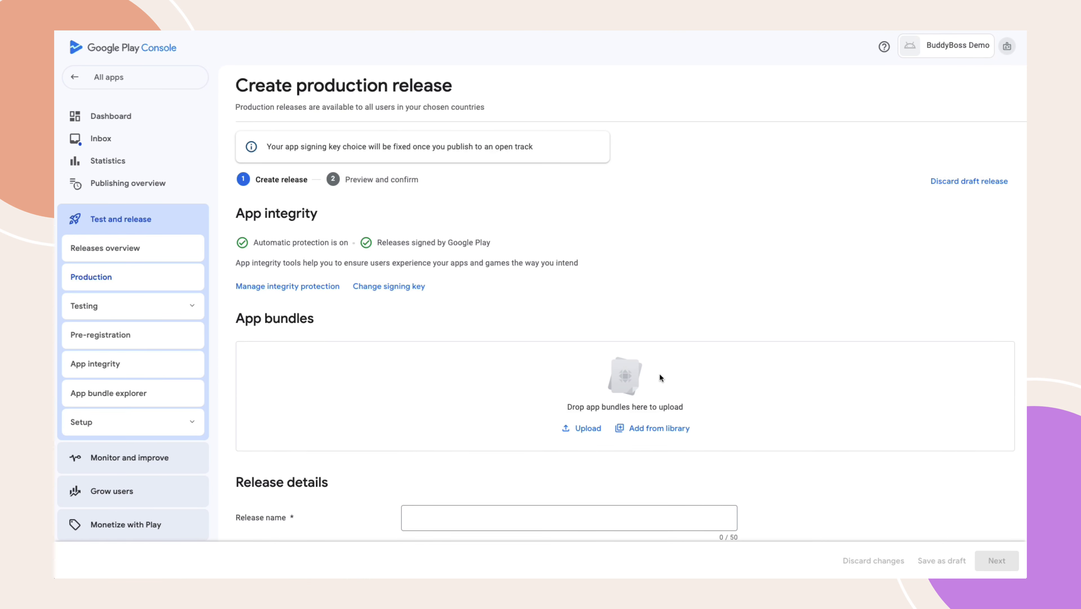
left_click(579, 432)
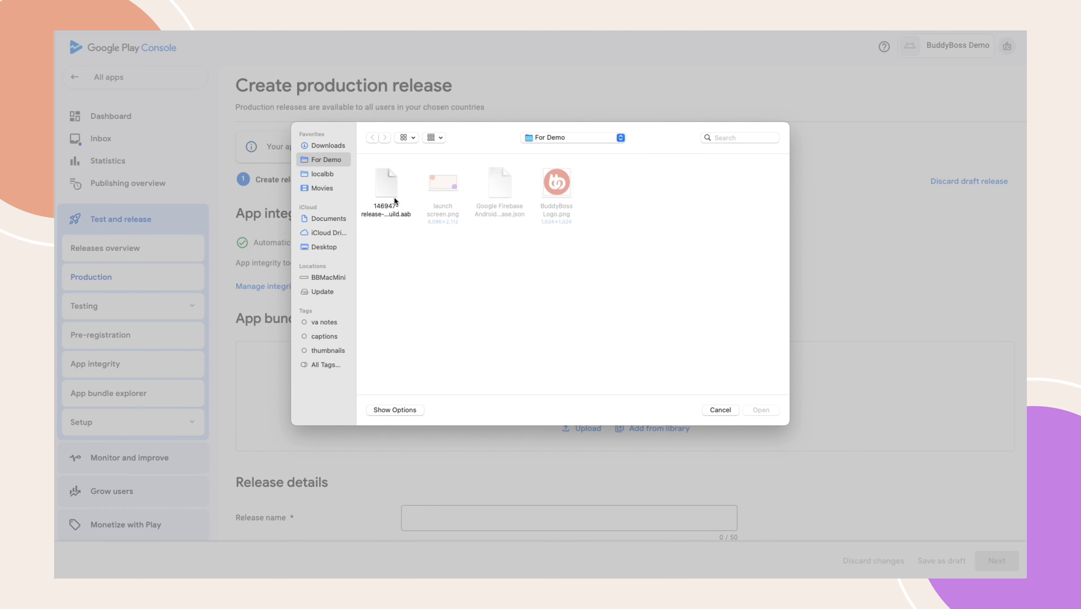
left_click(387, 193)
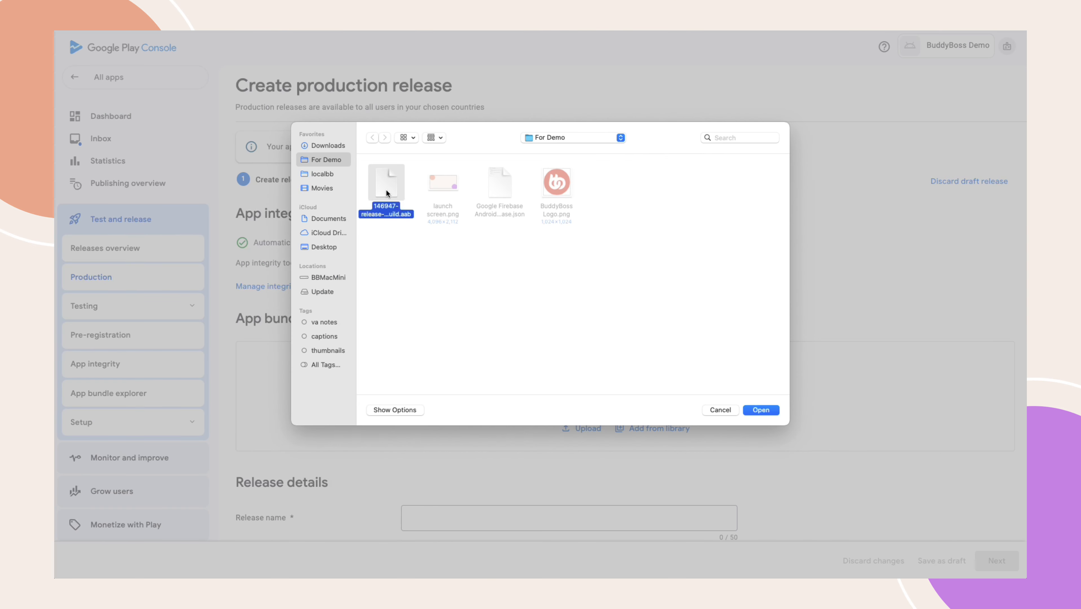
left_click(759, 410)
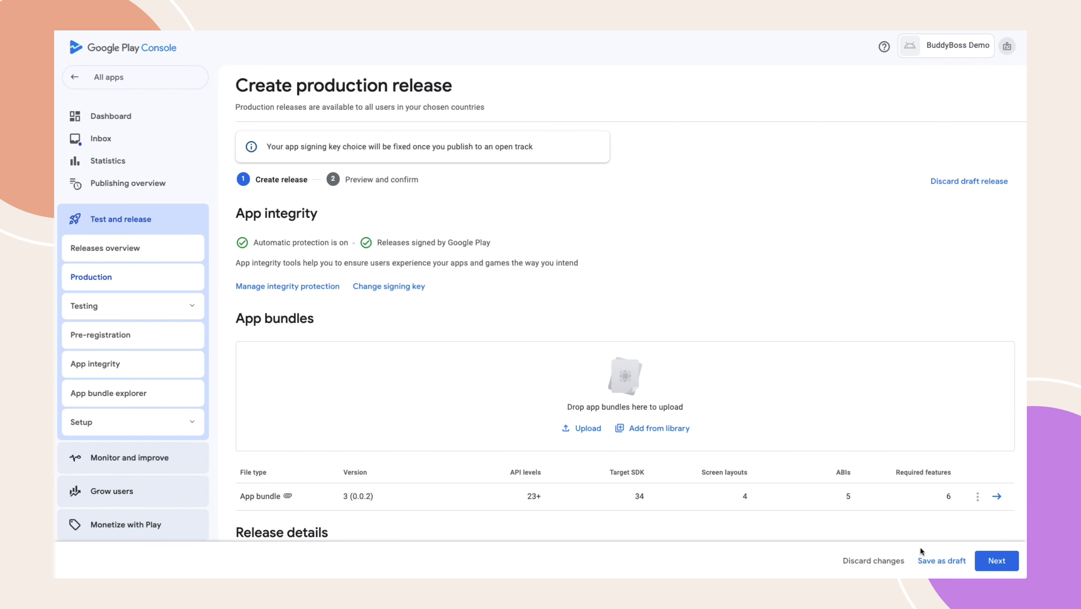
left_click(931, 561)
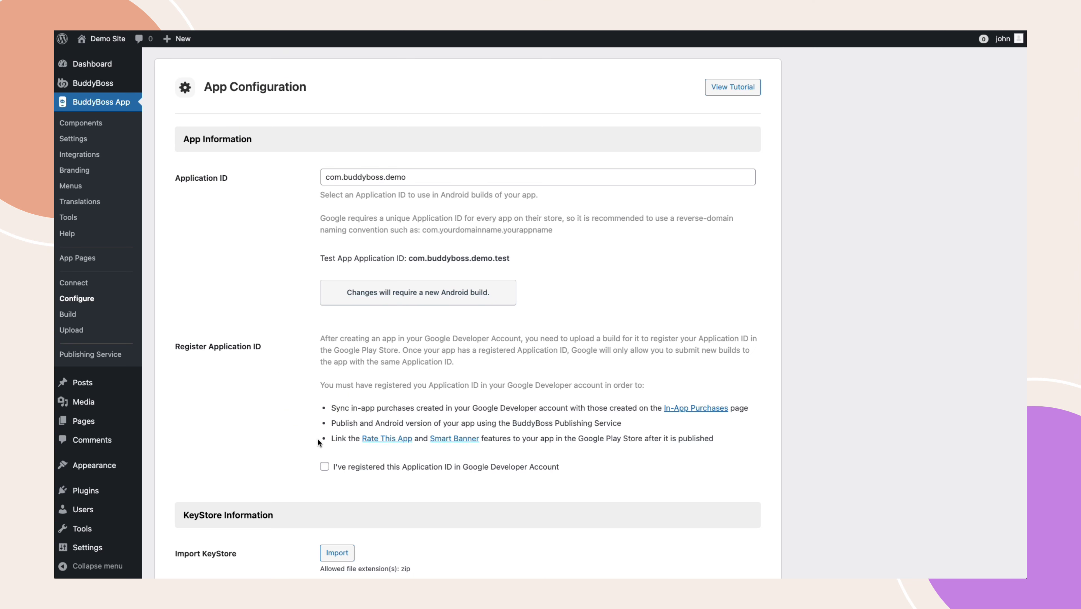
- Tick 'I've registered this Application ID in Google Developer Account' and save the Android settings
left_click(325, 469)
scroll(555, 375, "down", 15)
scroll(554, 378, "down", 3)
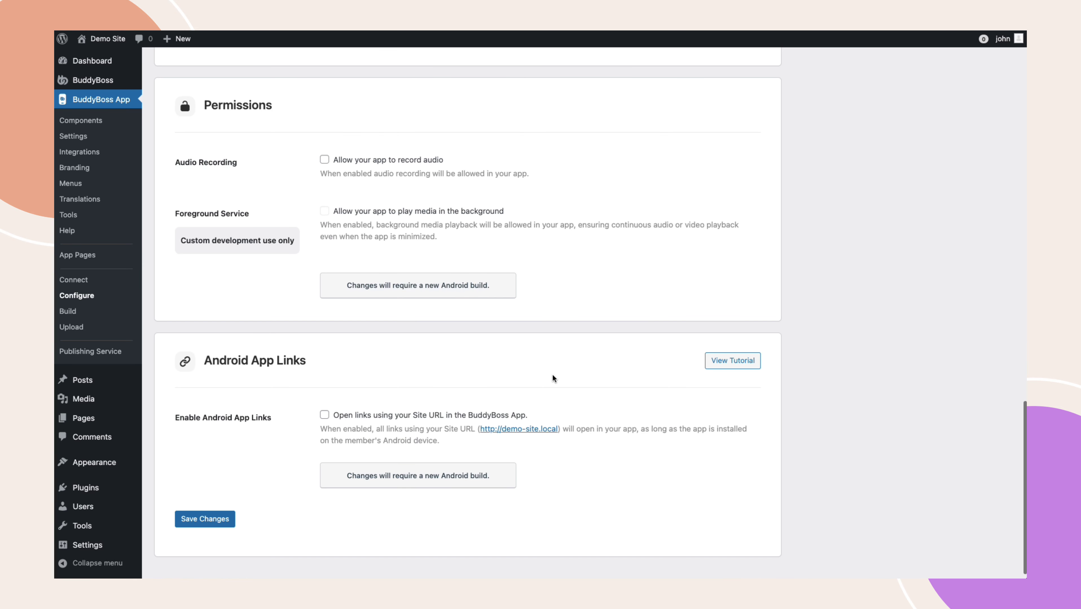
left_click(204, 519)
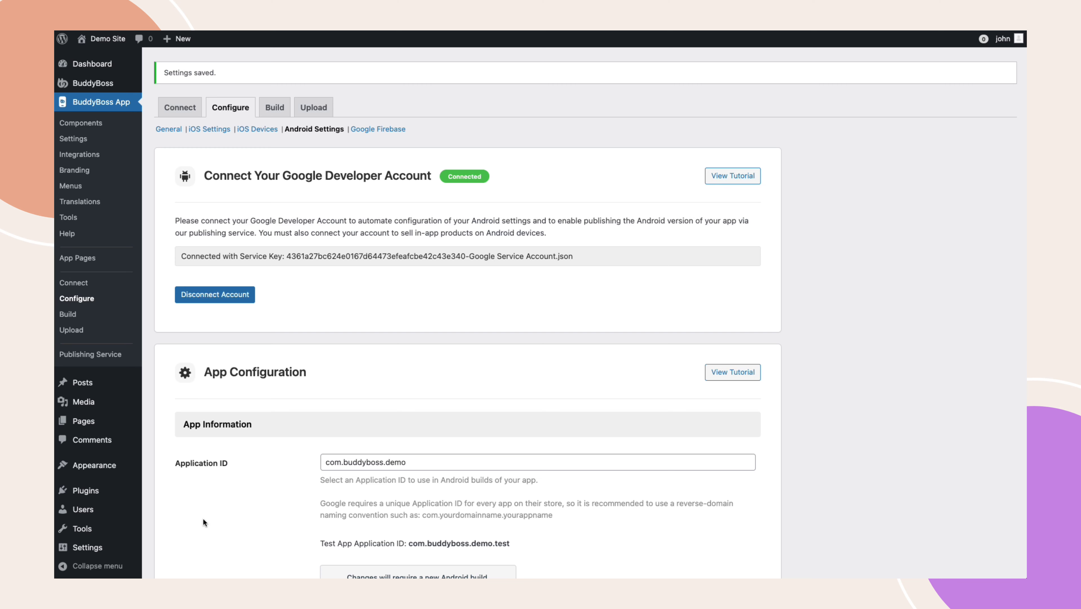
scroll(202, 518, "down", 6)
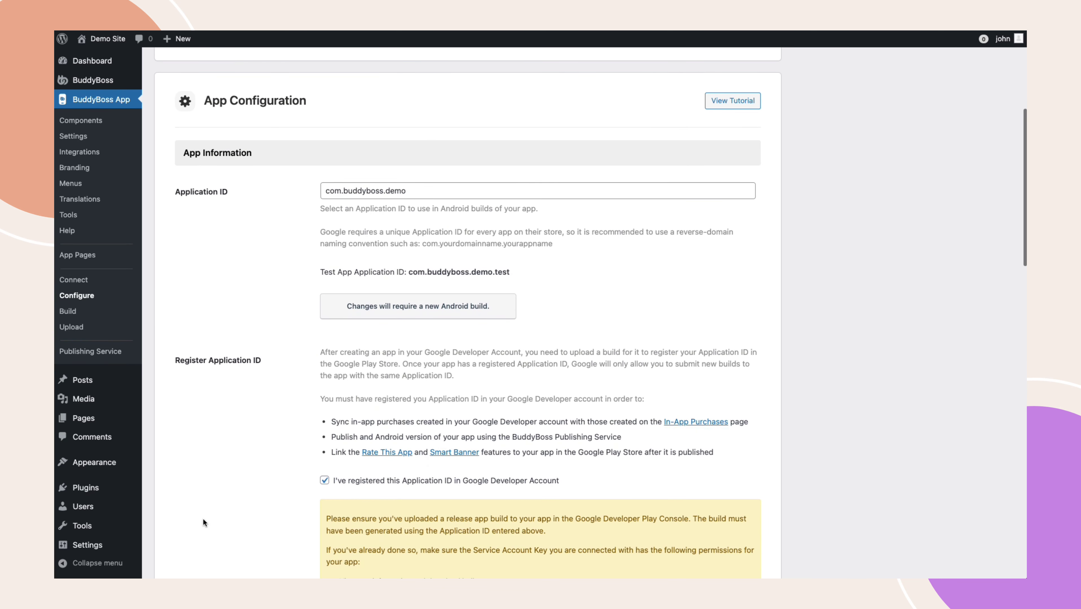